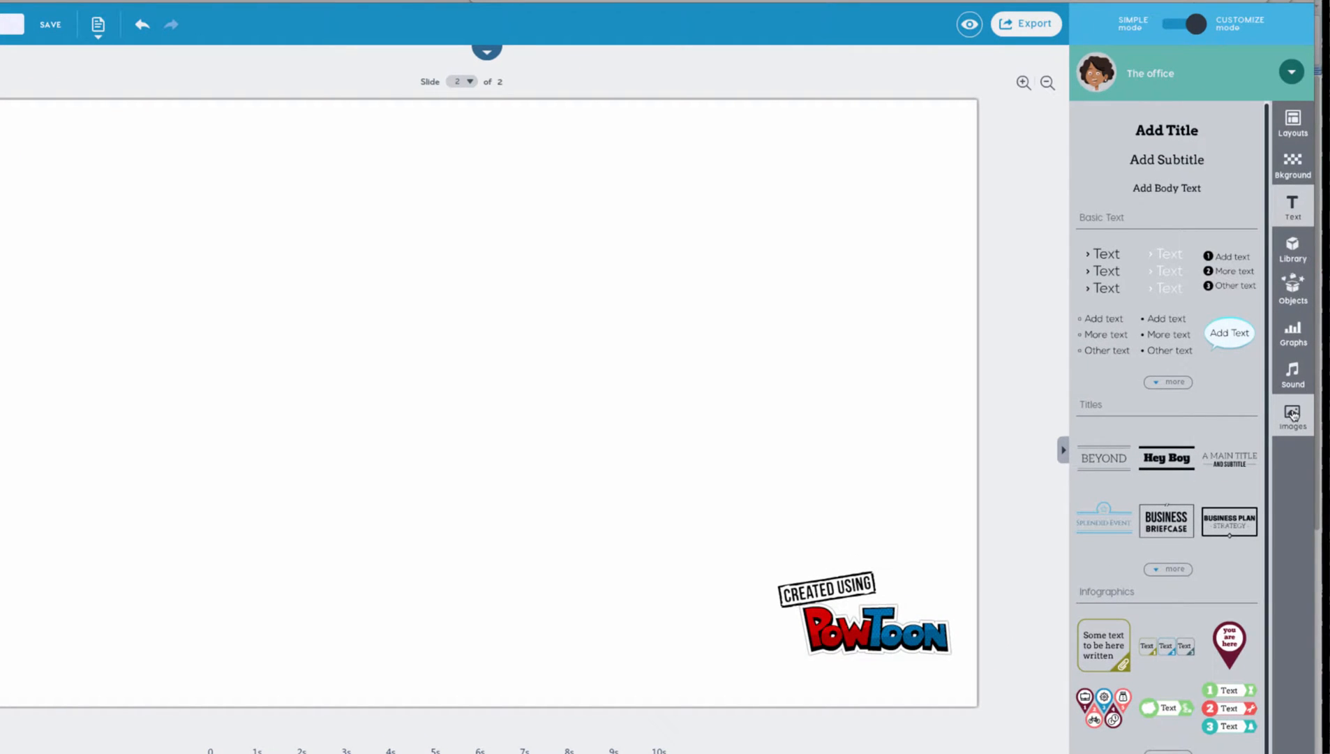
- Upload the instructor's PNG photo from the Desktop into the My Library images
click(1294, 414)
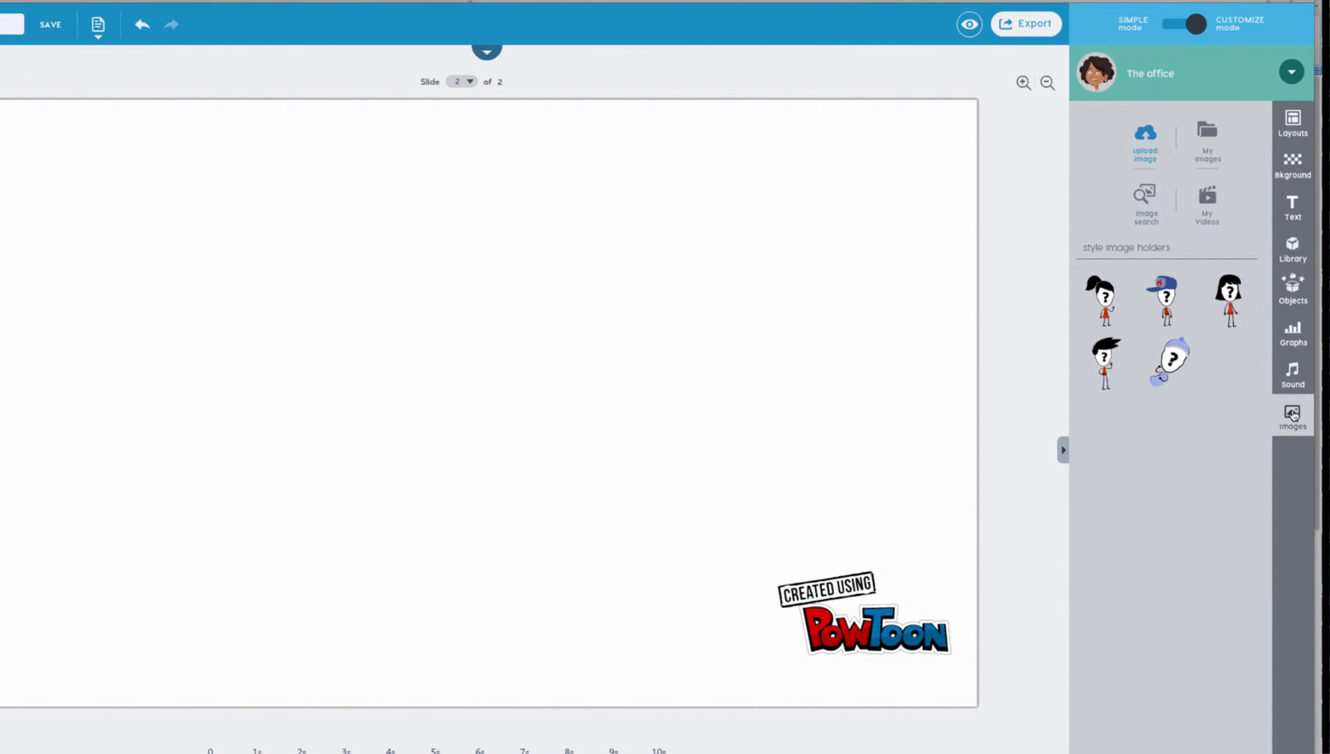
click(1146, 140)
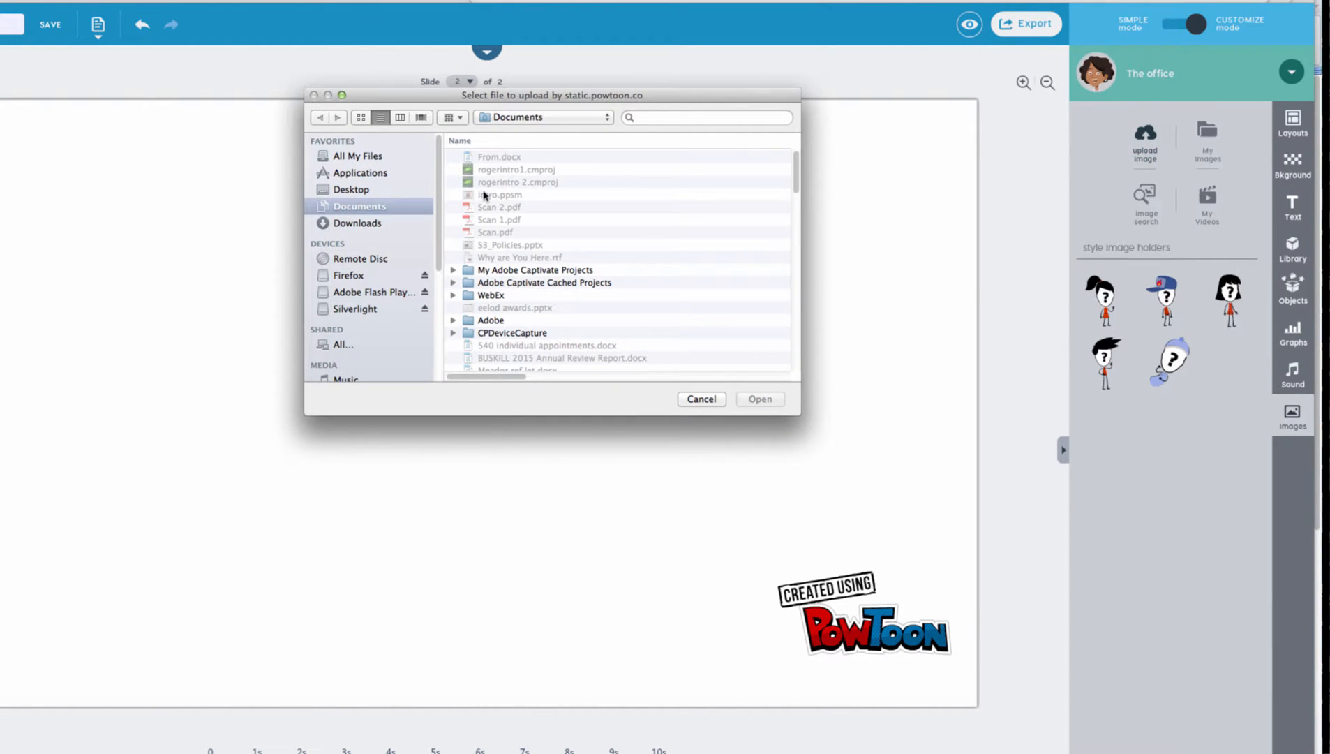
click(352, 190)
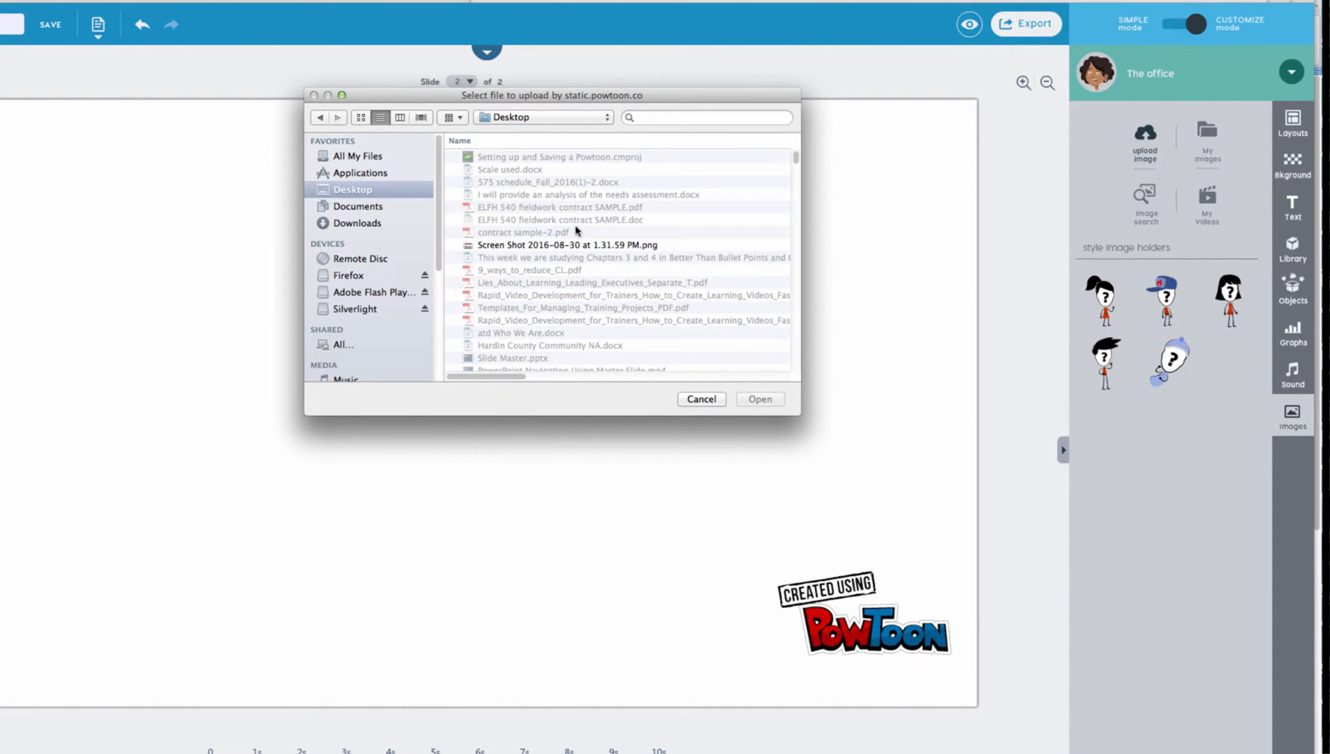
scroll(577, 231, down, 5)
scroll(577, 230, down, 8)
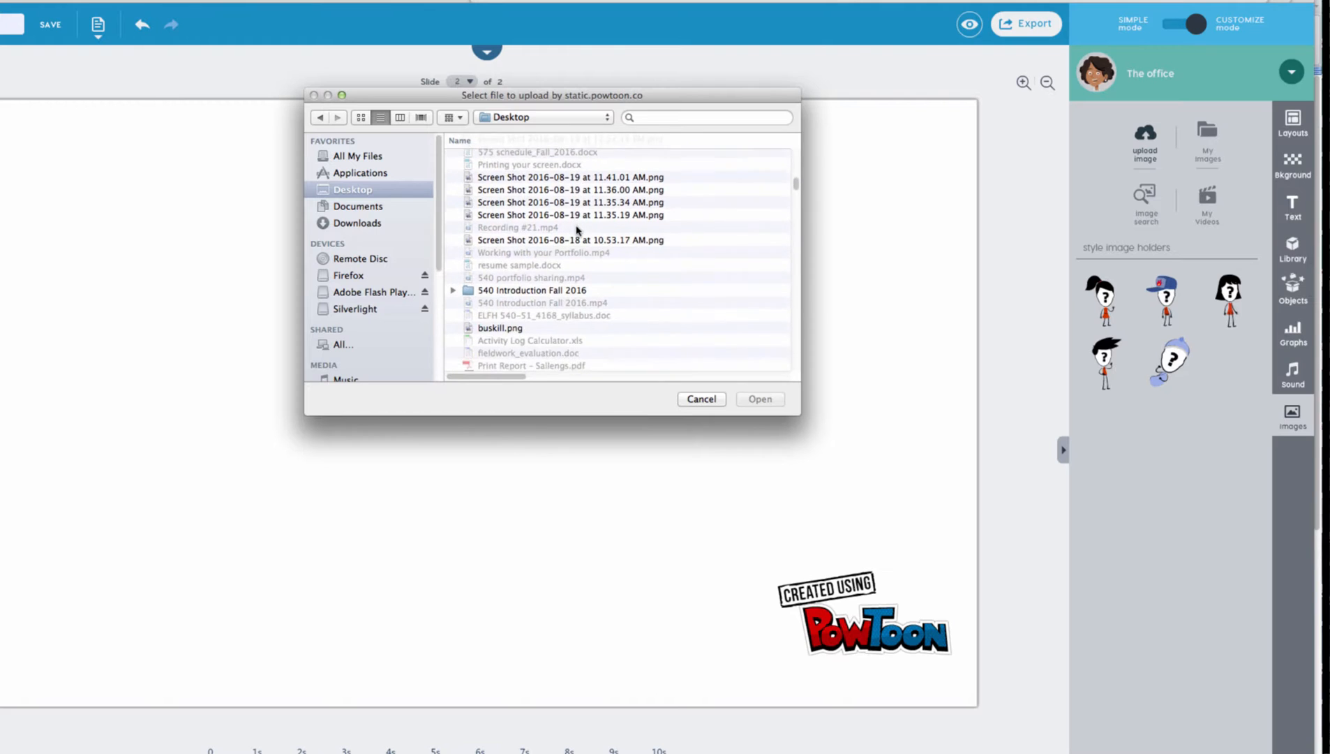
scroll(576, 230, up, 2)
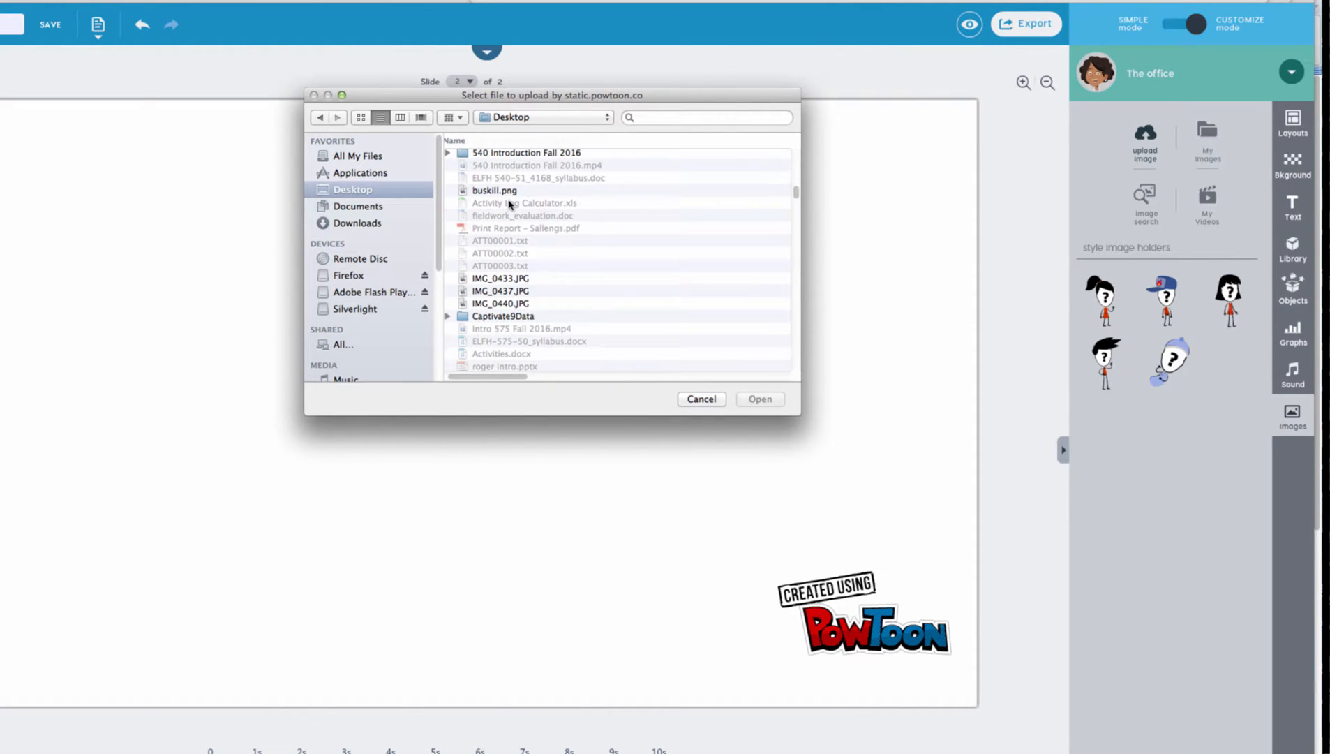
click(507, 193)
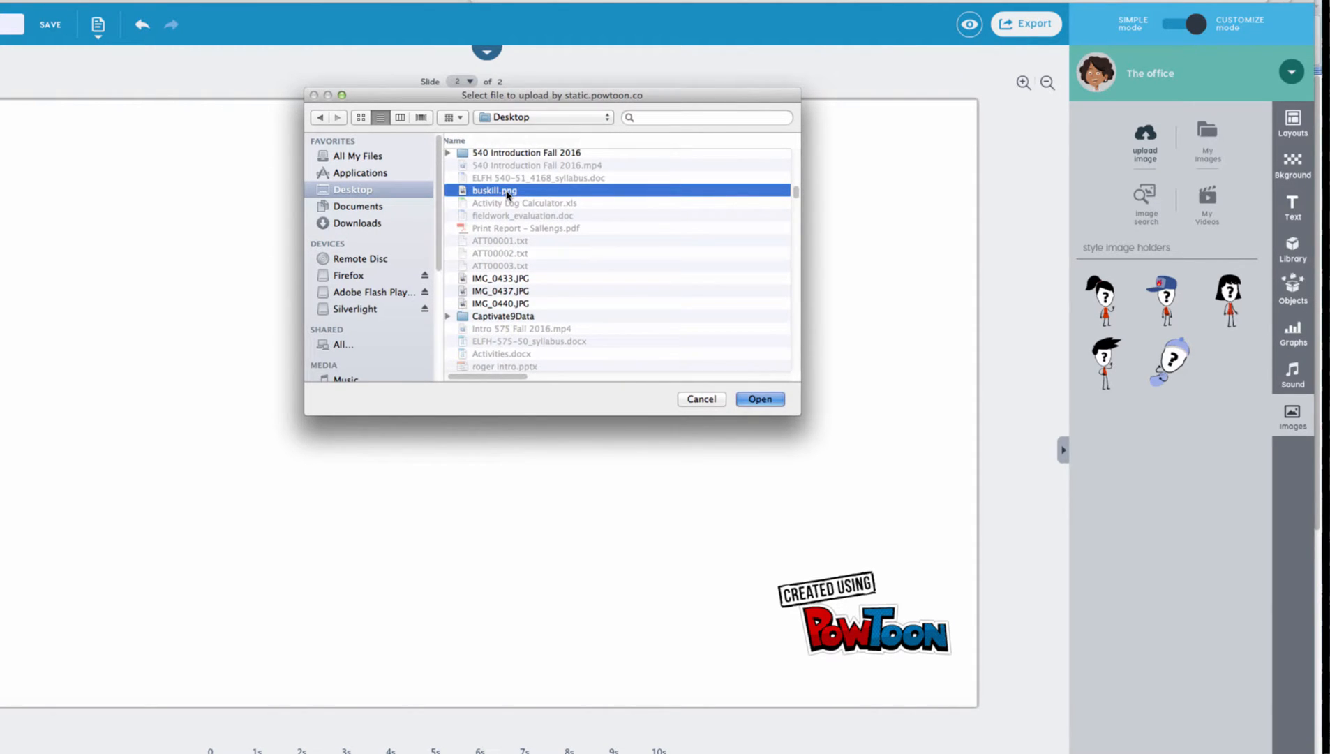
double_click(508, 193)
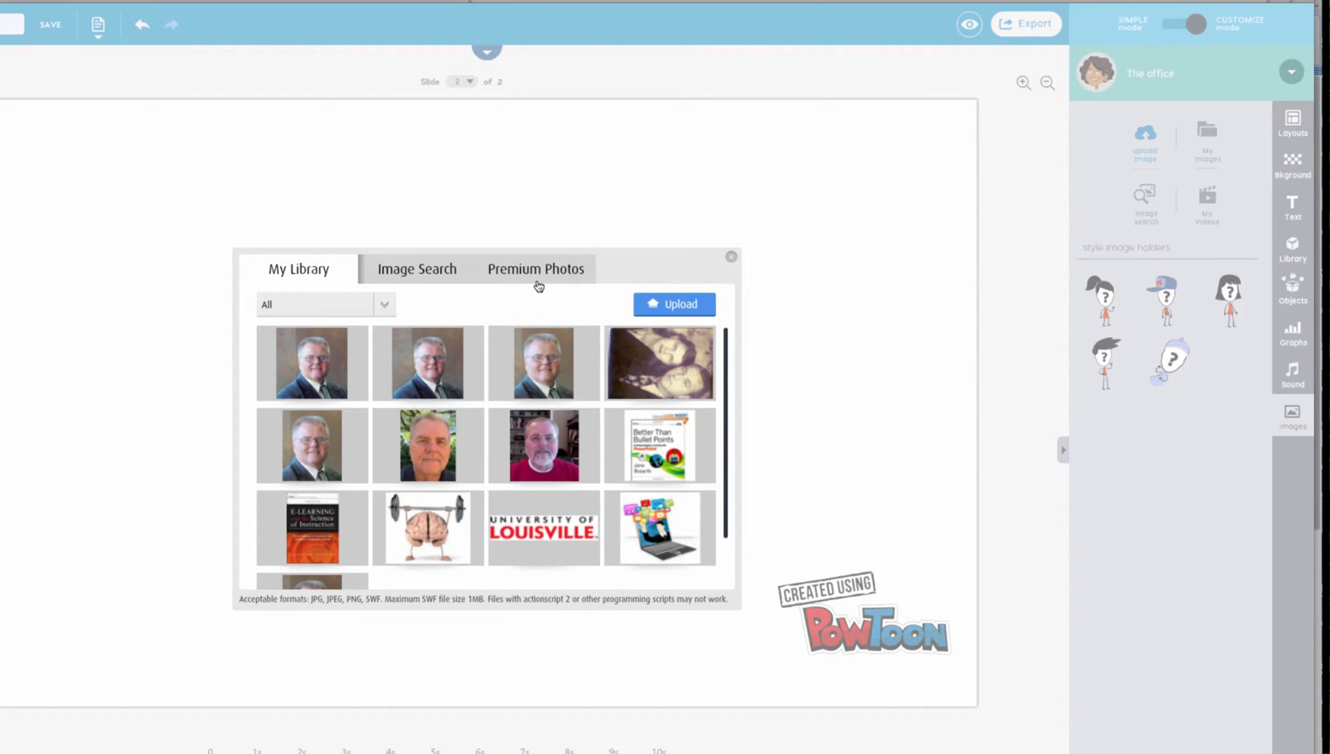
- Preview the red-sweater instructor photo and insert it onto the second slide
click(556, 462)
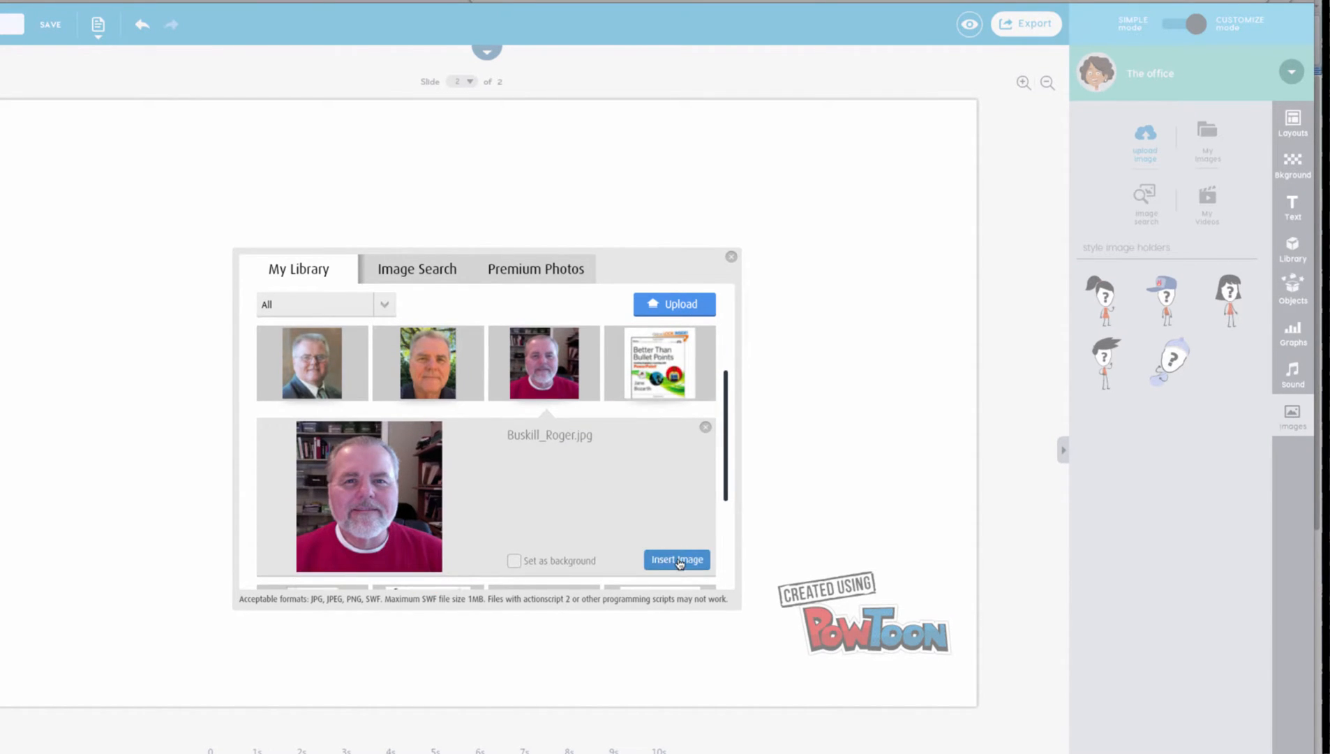
click(677, 560)
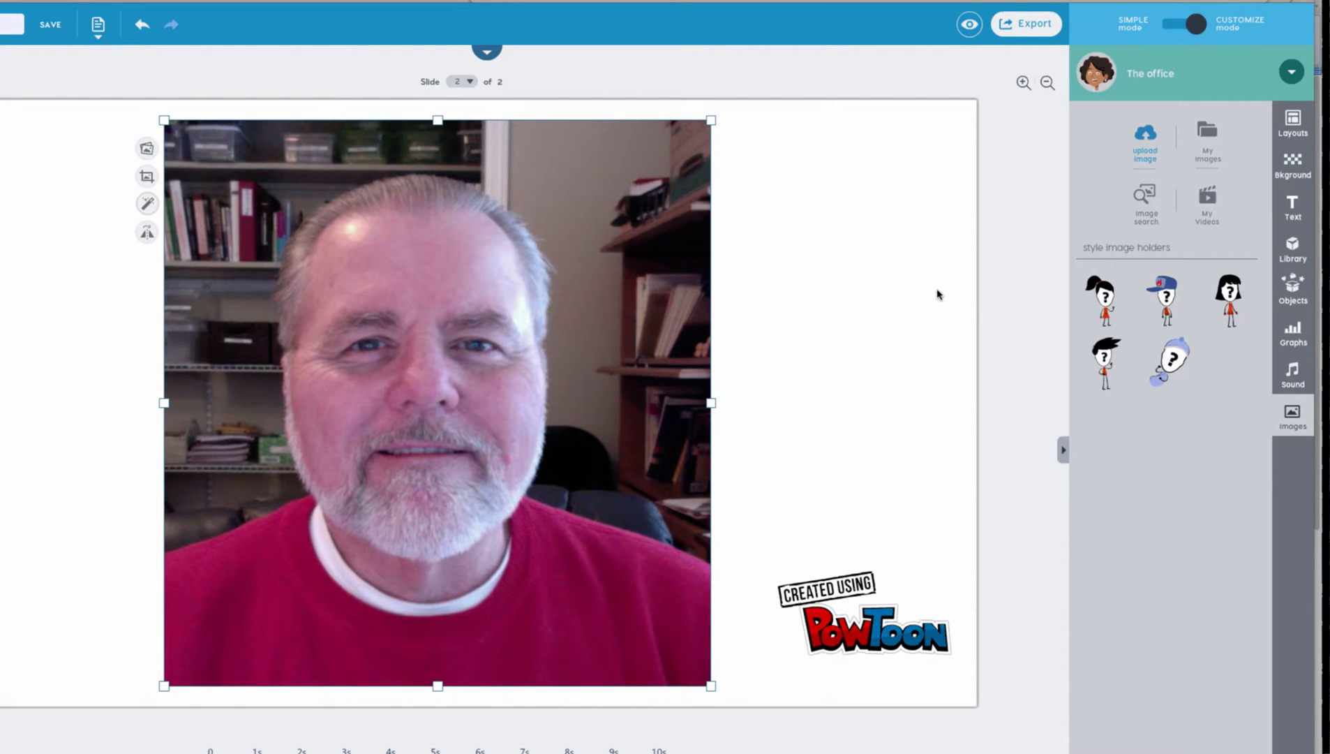
- Switch from Safari to the Word document holding the intro script
key(super+Tab)
key(super+Tab)
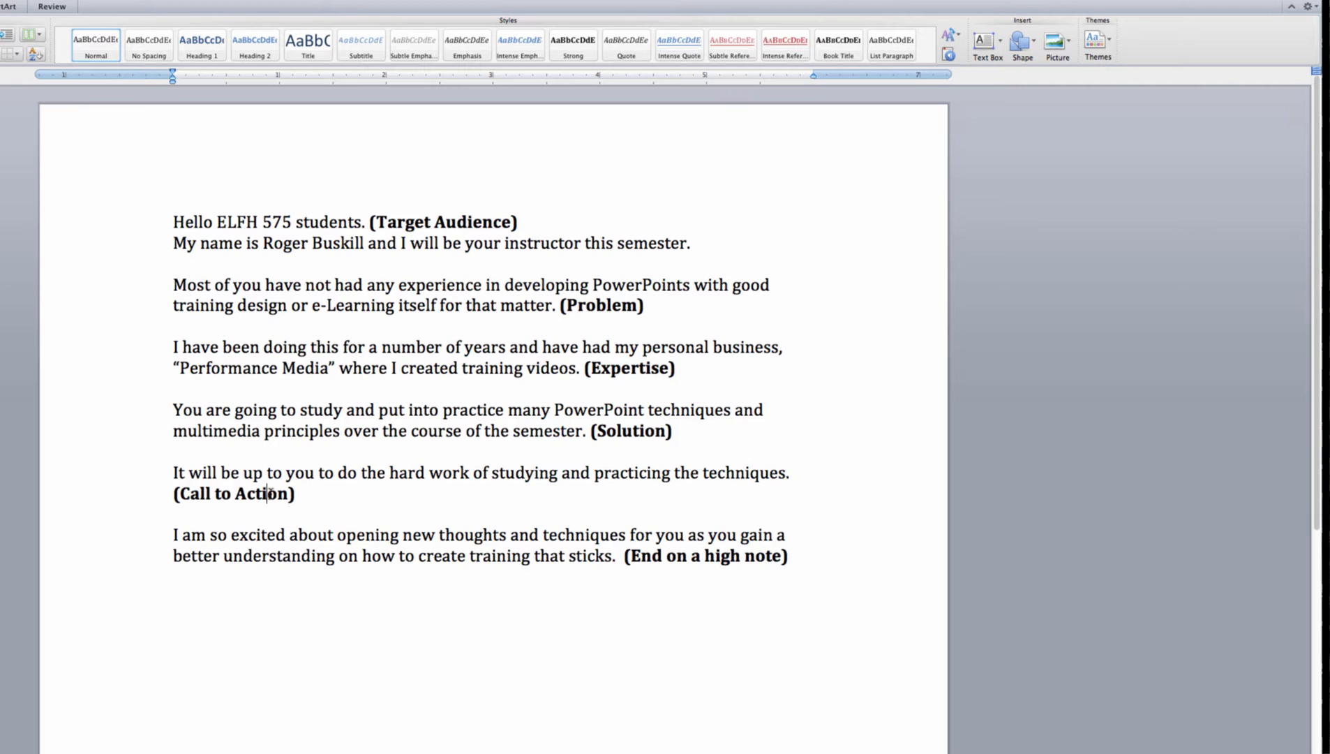
- Finish reading at the script's last line and return to the PowToon editor in Safari
click(664, 559)
key(super+Tab)
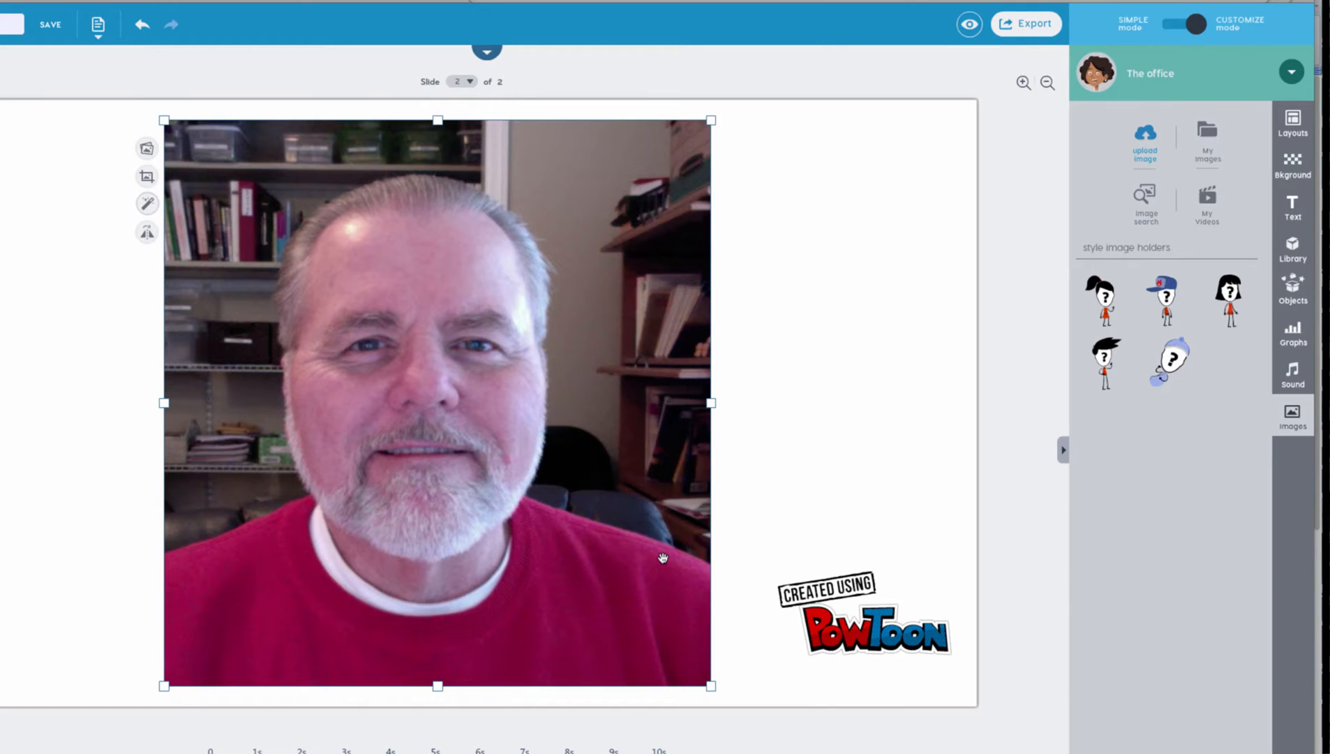
- Open the voiceover track recorder from the Sound options
click(1293, 375)
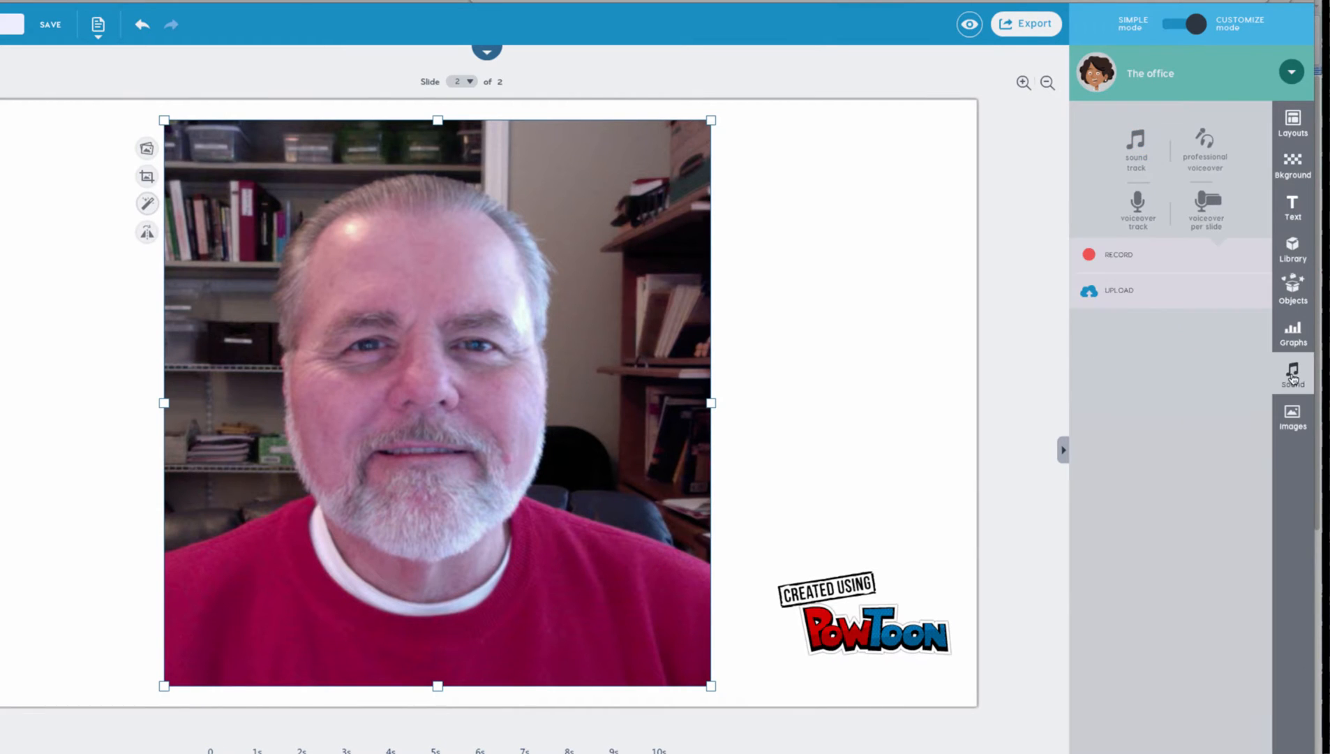
click(1139, 209)
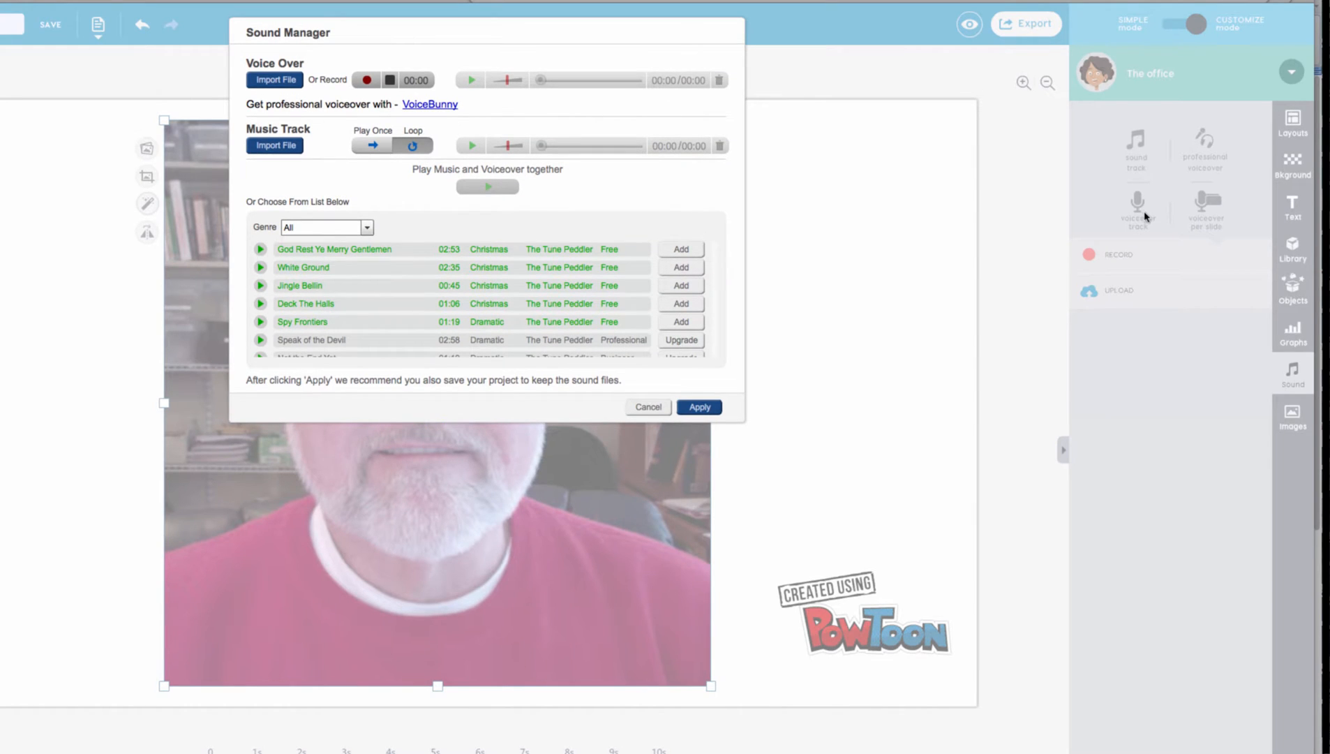
- Record the script as a 57-second voiceover and apply it to the Powtoon
click(368, 81)
click(368, 81)
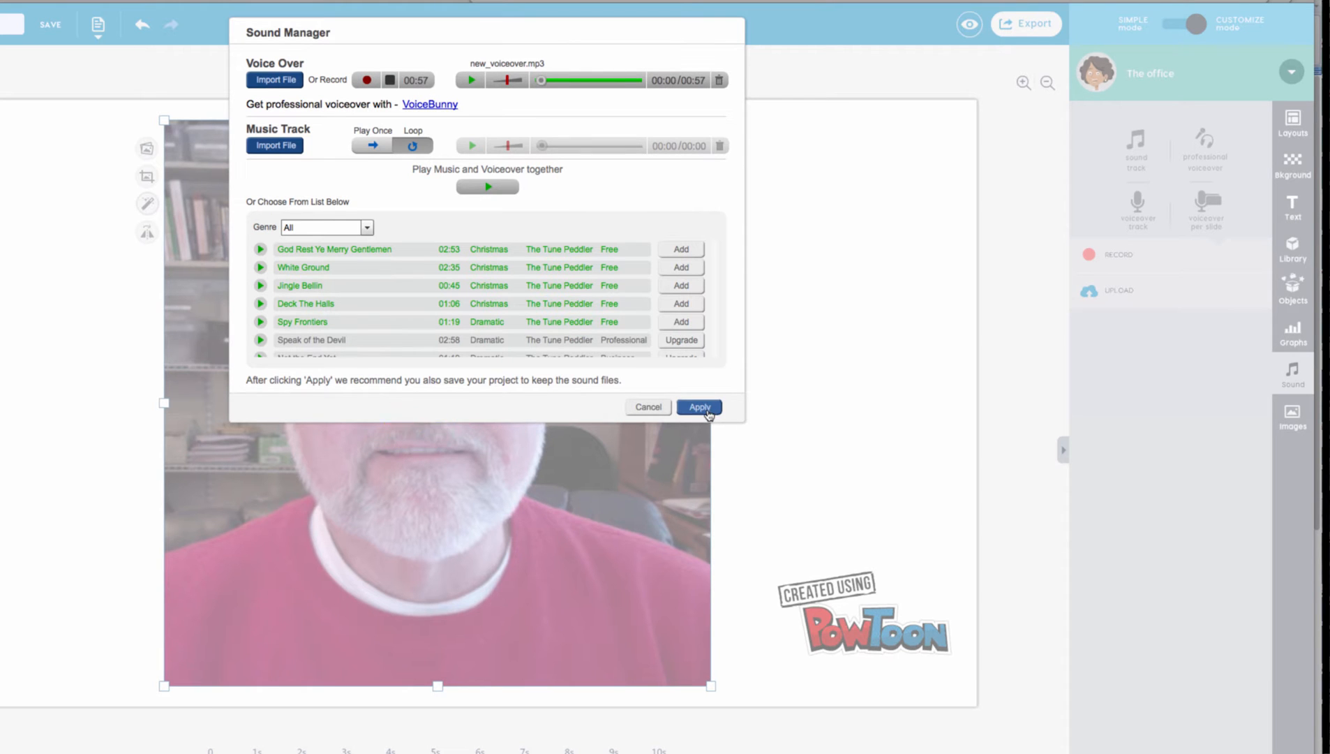
click(694, 407)
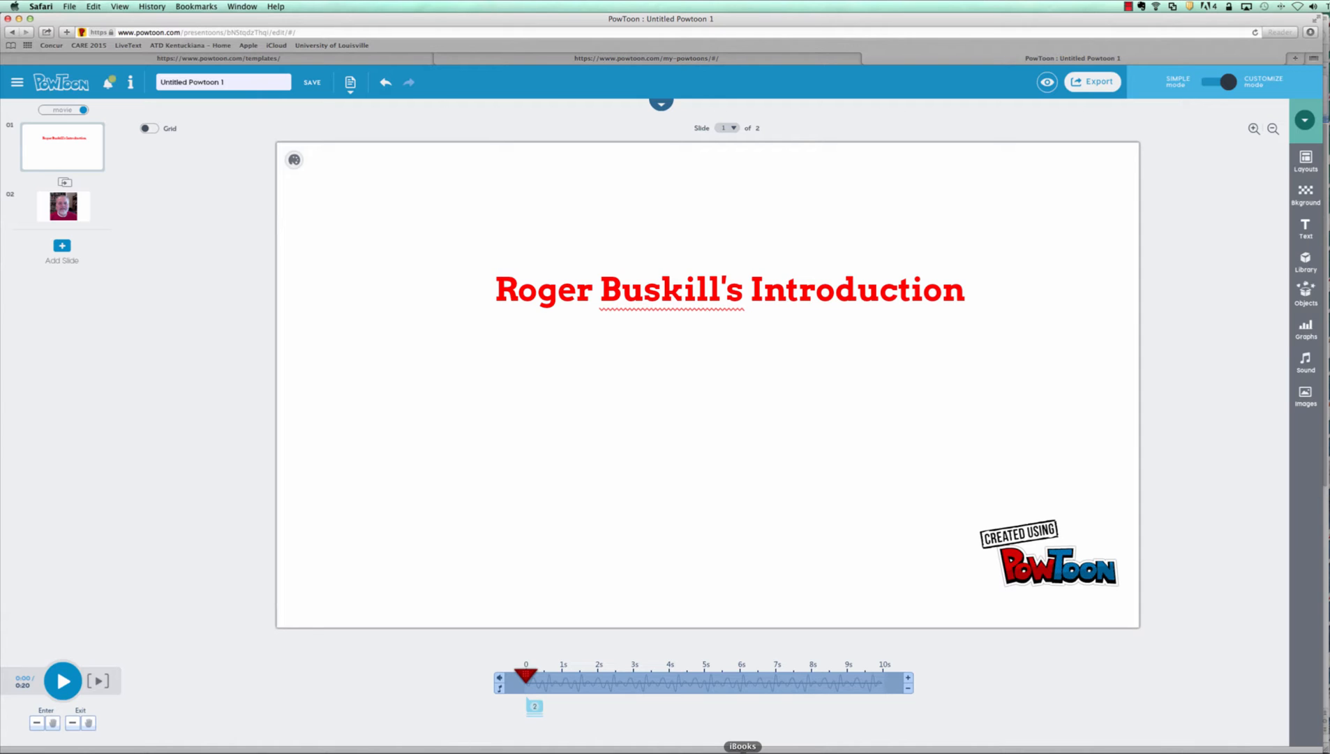
- Shorten the title slide by five seconds, then bring up the Export Options
click(909, 690)
click(909, 689)
click(908, 689)
click(908, 689)
click(908, 690)
click(908, 689)
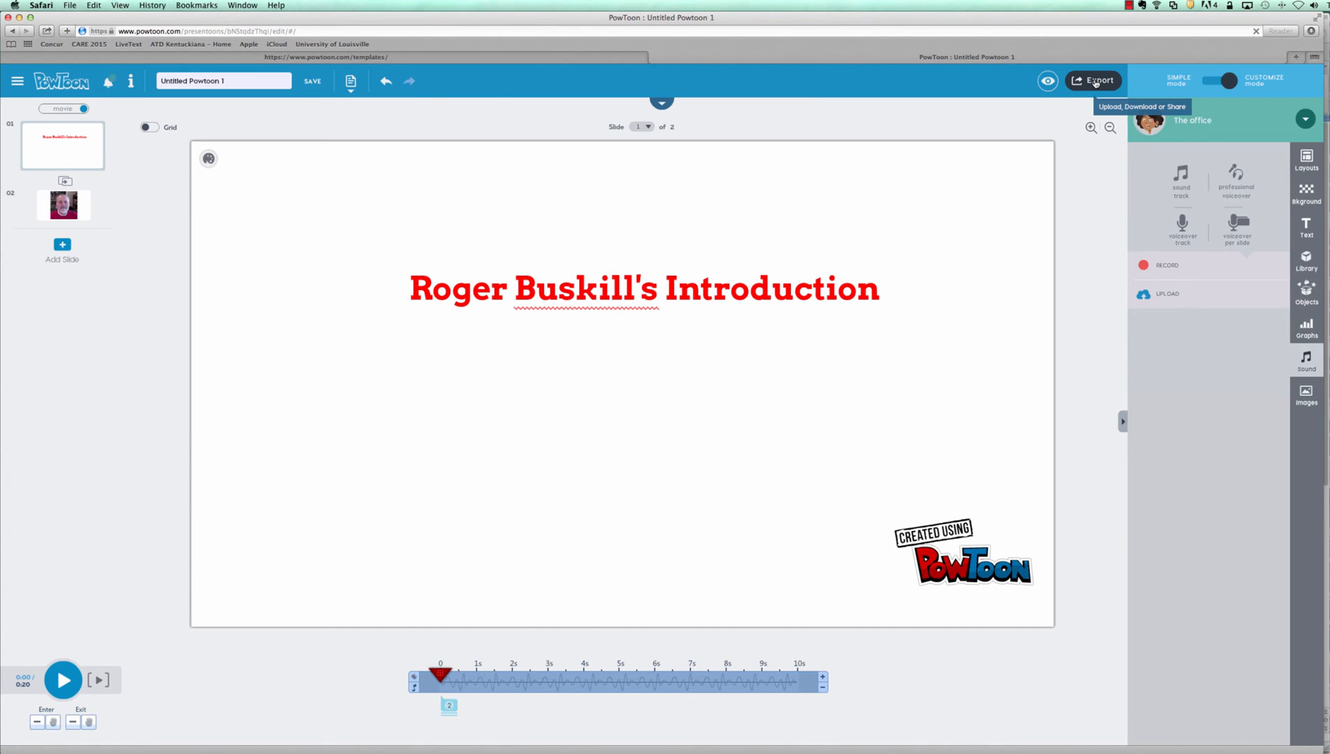
click(1096, 82)
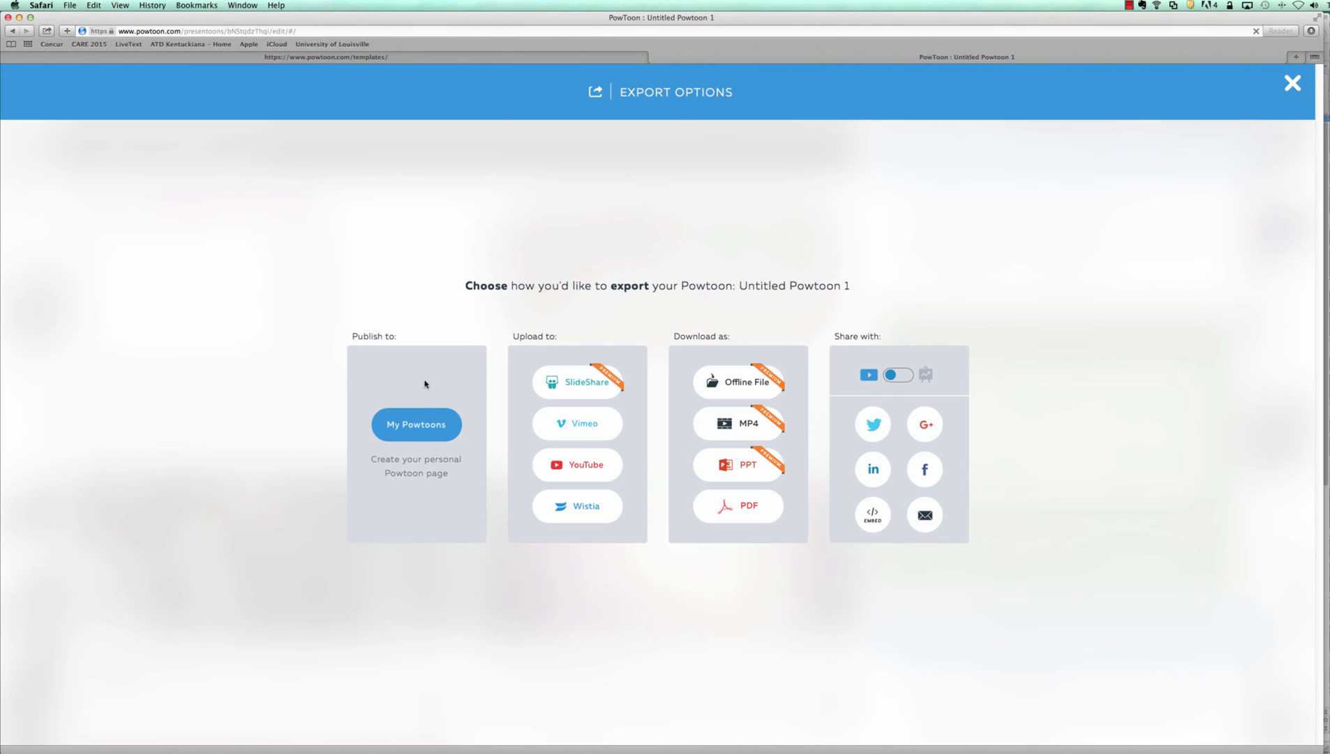
- Publish to My Powtoons with the instructor's name plus 'Introduction' as description and Education category
click(420, 430)
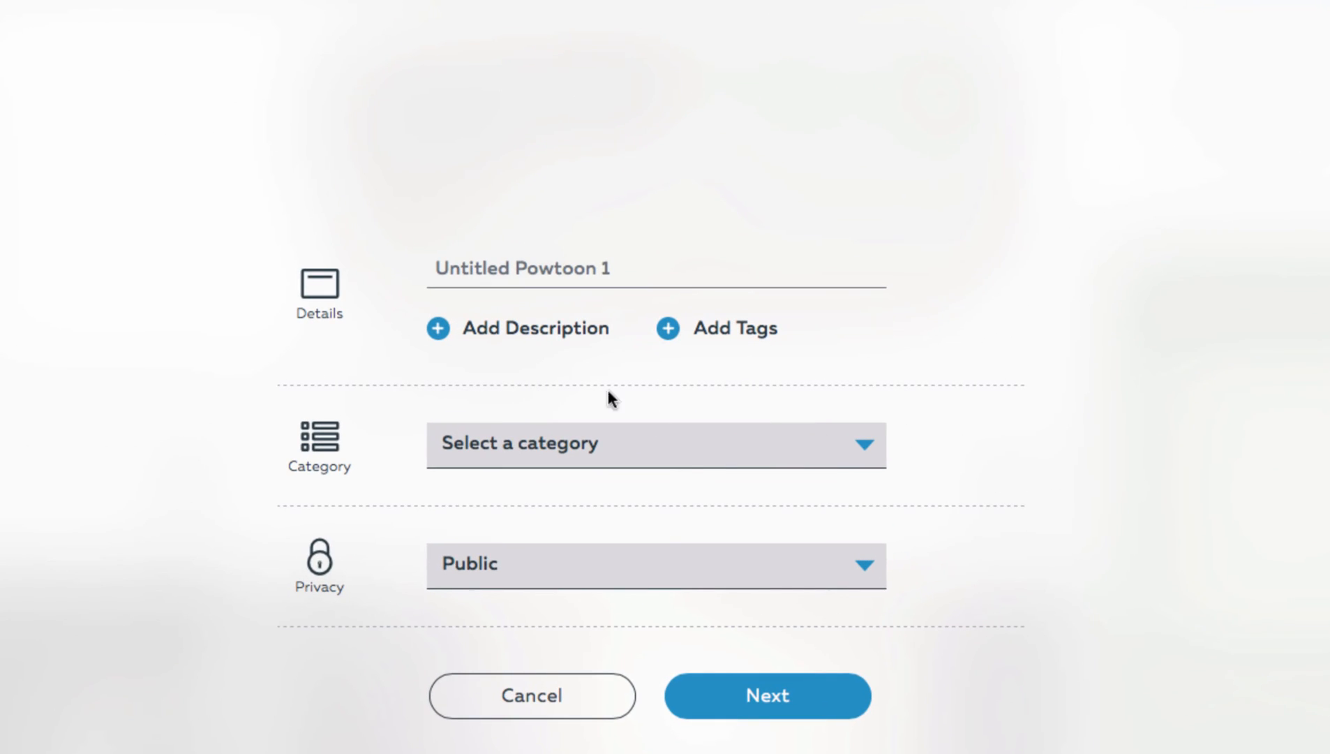
click(444, 333)
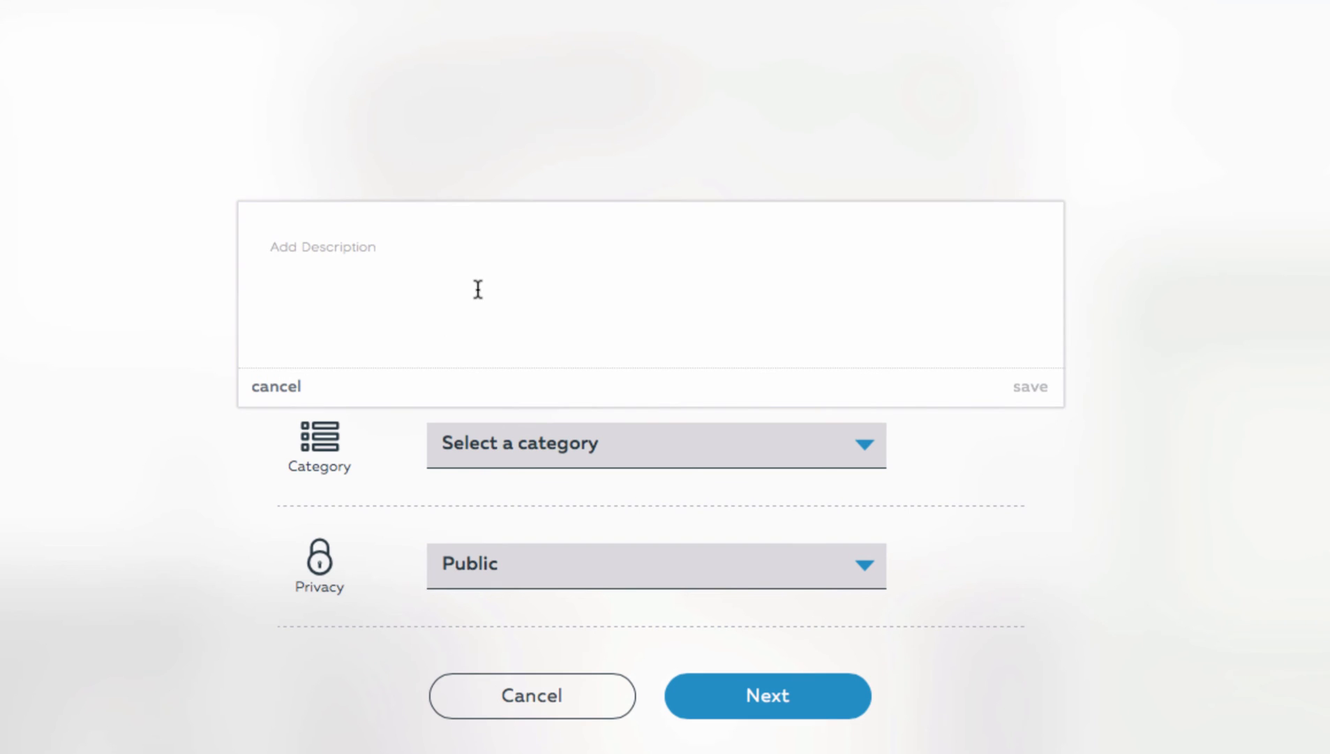
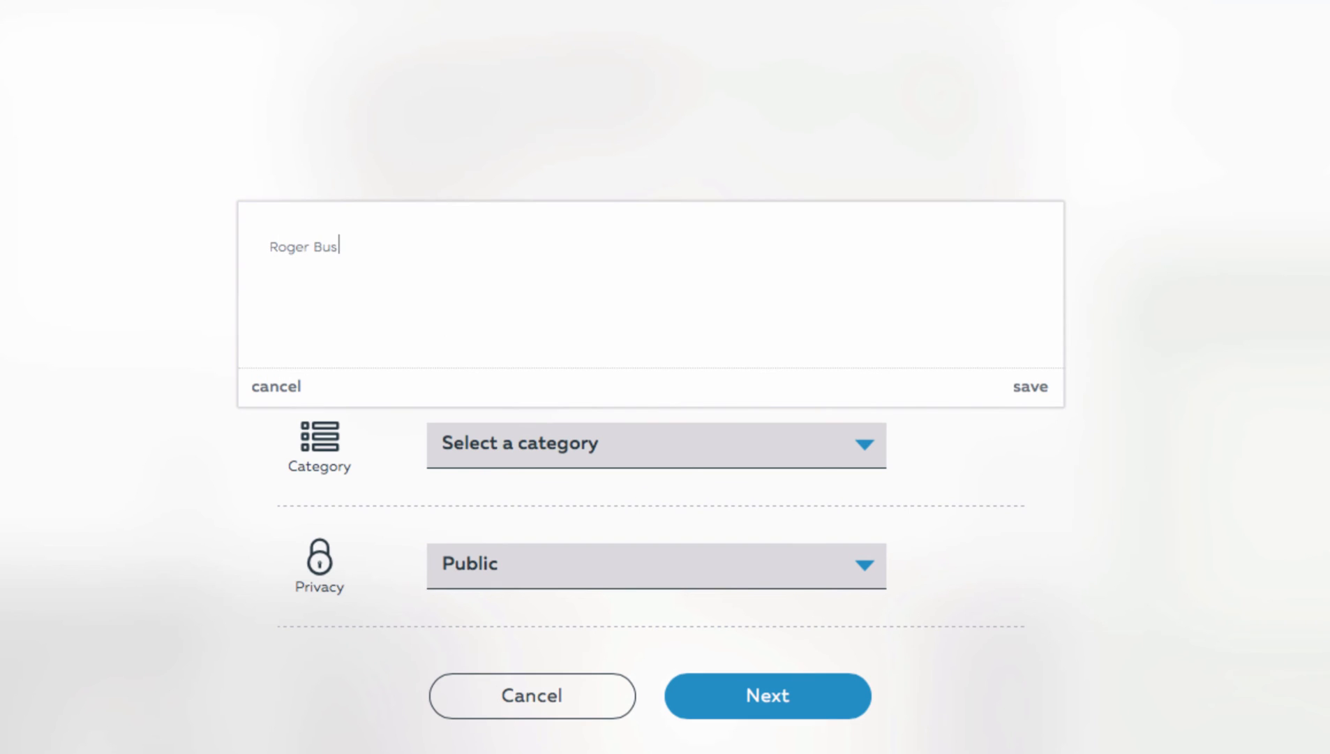
text( Intord)
key(BackSpace)
key(BackSpace)
text(roduction)
click(871, 443)
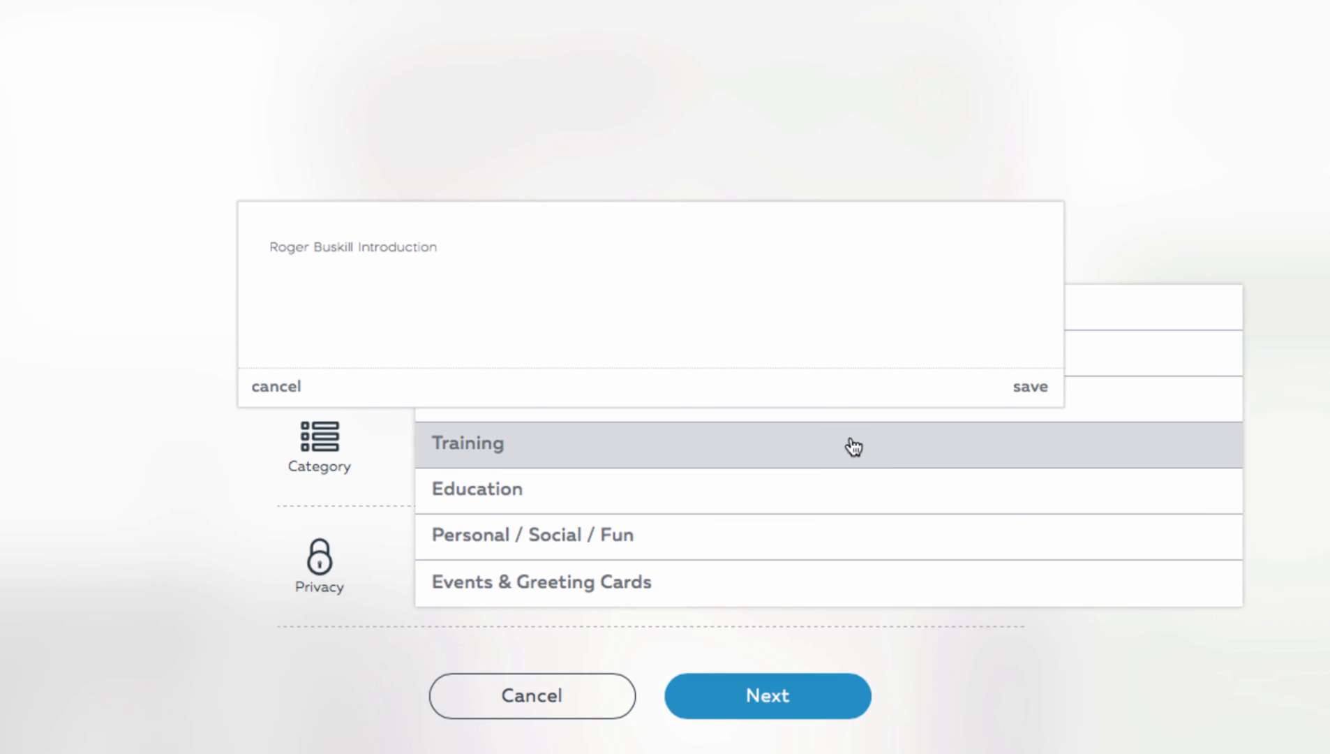
click(484, 506)
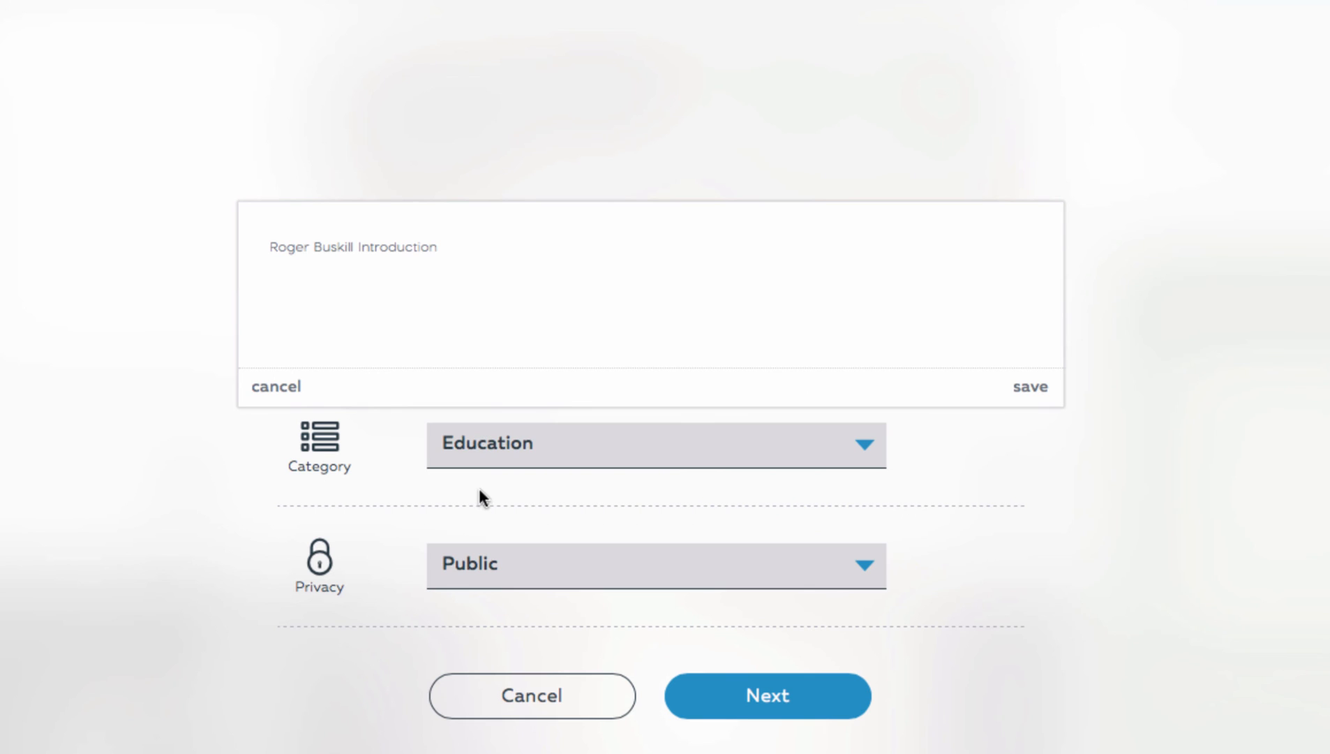
click(1030, 388)
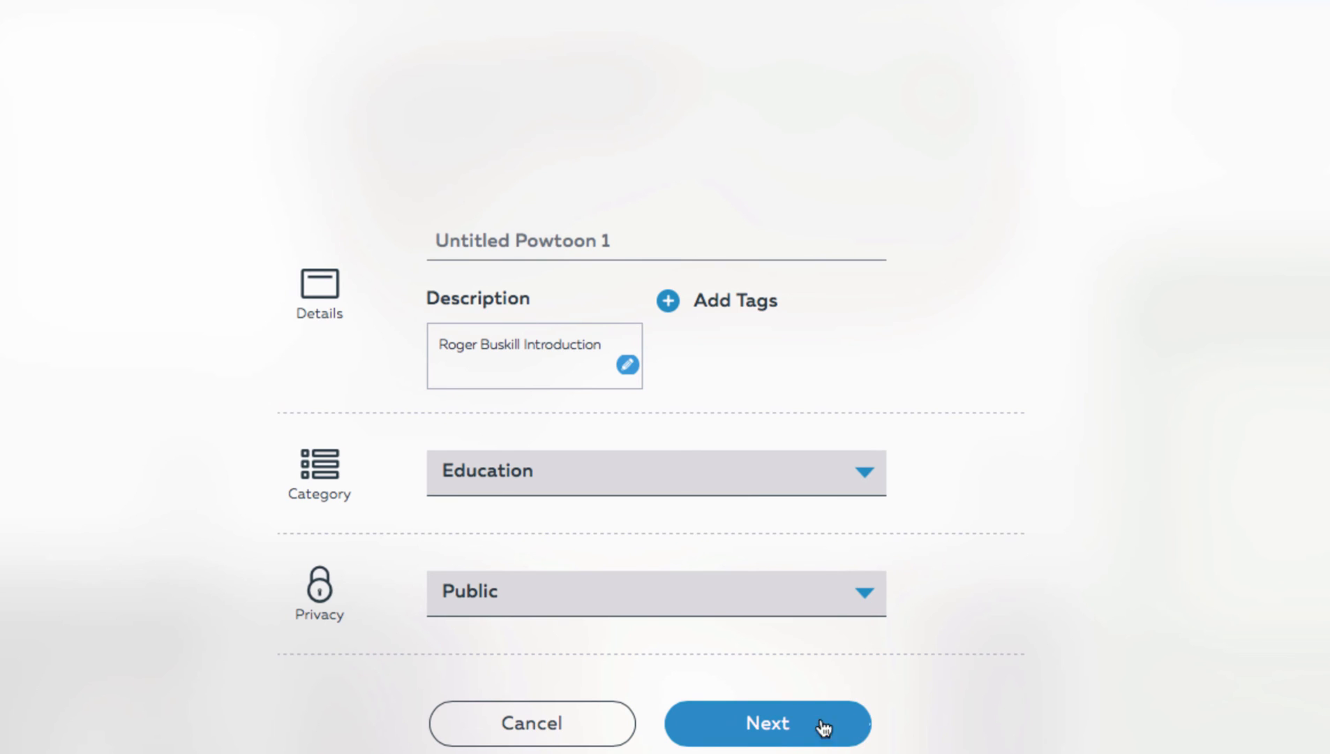
- Export the Powtoon at Standard 480 with watermark and select the published video's web address
click(775, 731)
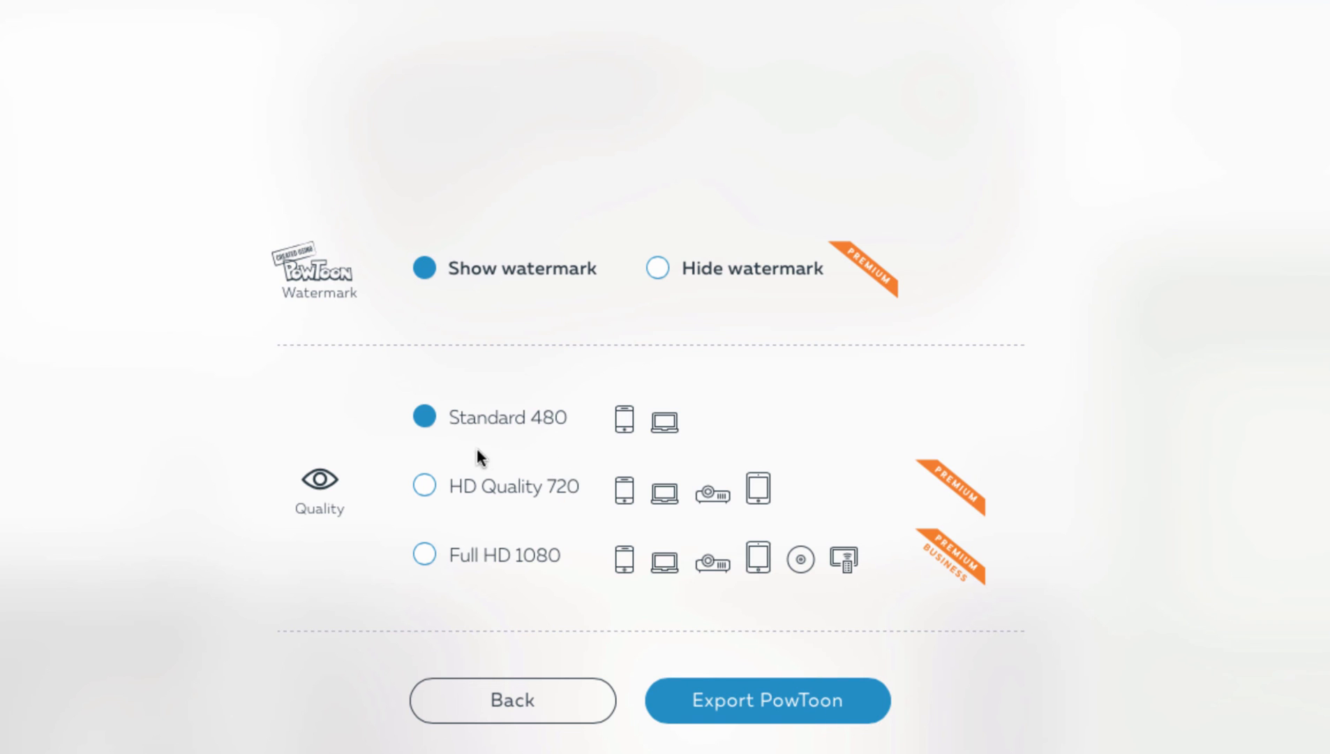
click(742, 711)
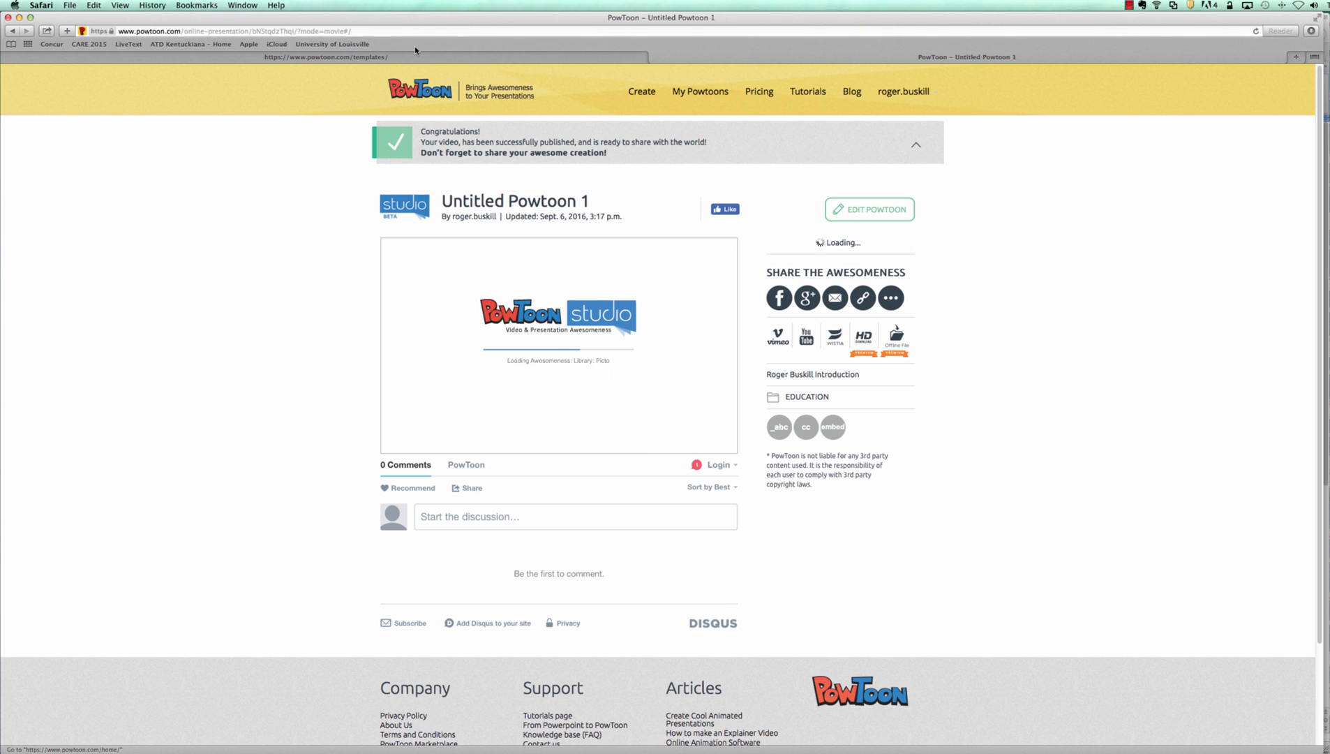
click(372, 30)
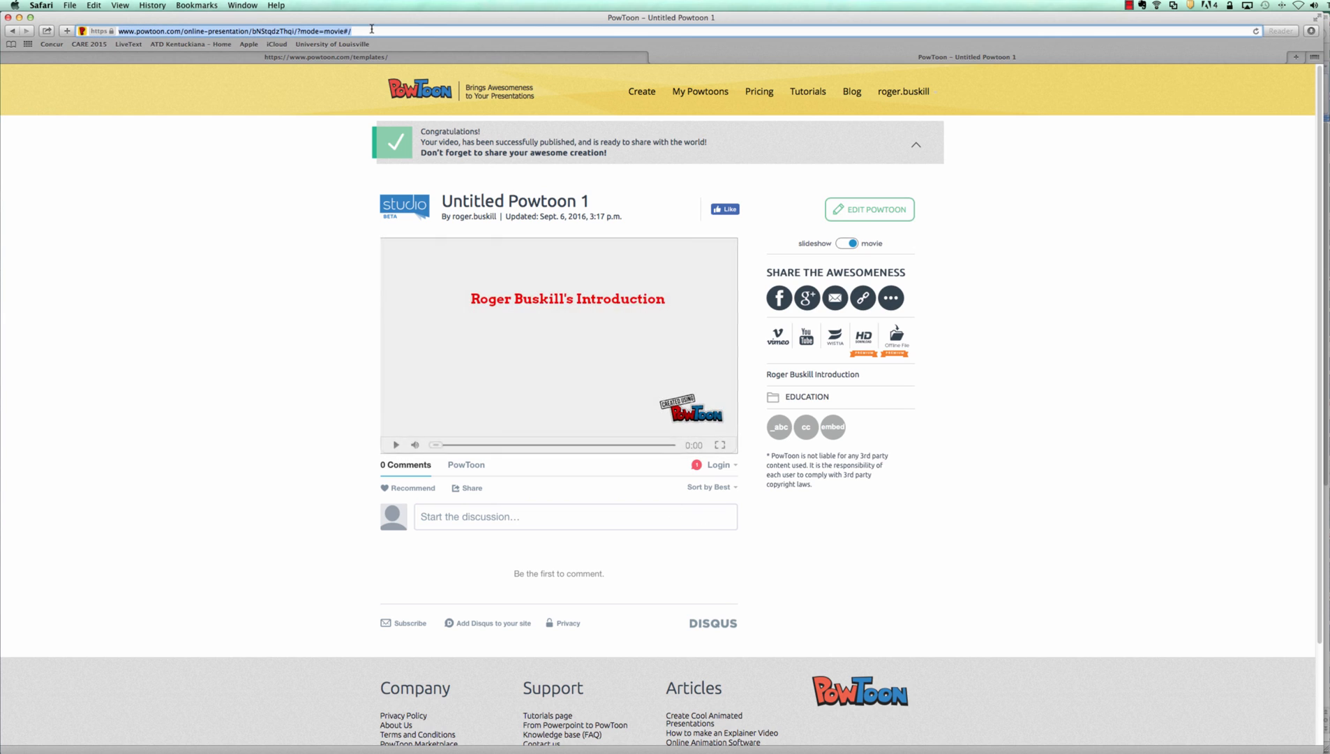